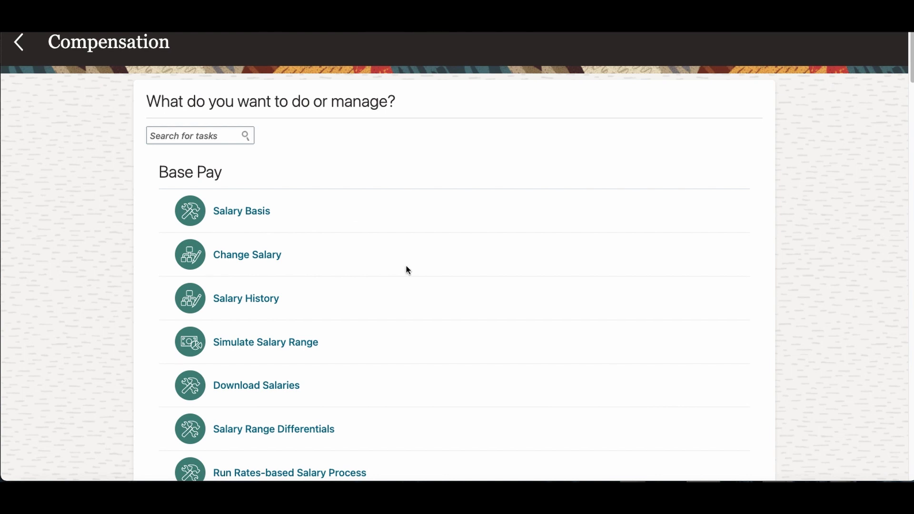
# - Open the 001-FF-Test plan from the Workforce Compensation Plans list
pyautogui.scroll(-6, 407, 269)
pyautogui.scroll(-3, 407, 268)
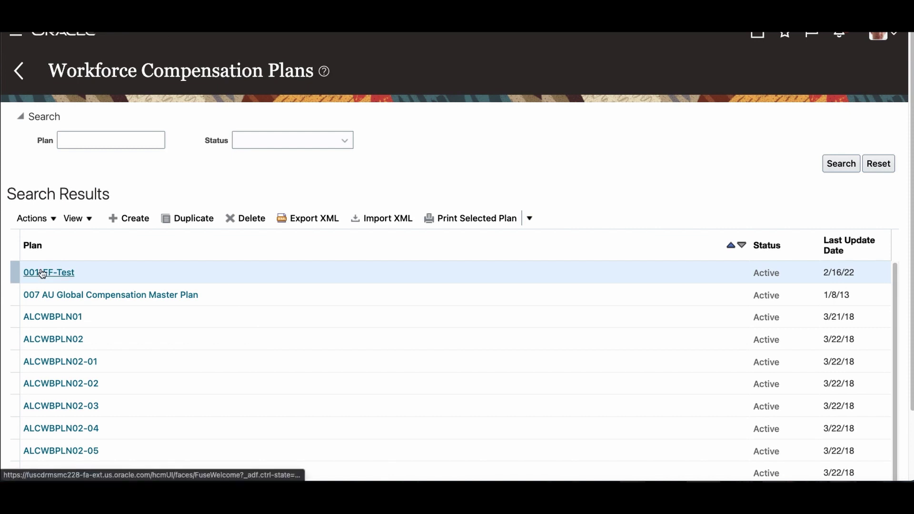
pyautogui.click(42, 274)
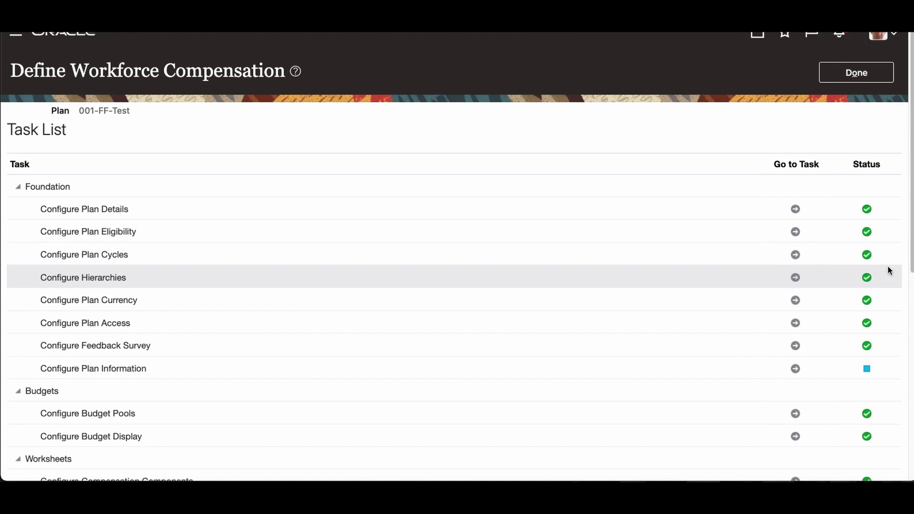
# - In Configure Hierarchies, set the primary source to Formula using CMP_HIERARCHY
pyautogui.click(796, 278)
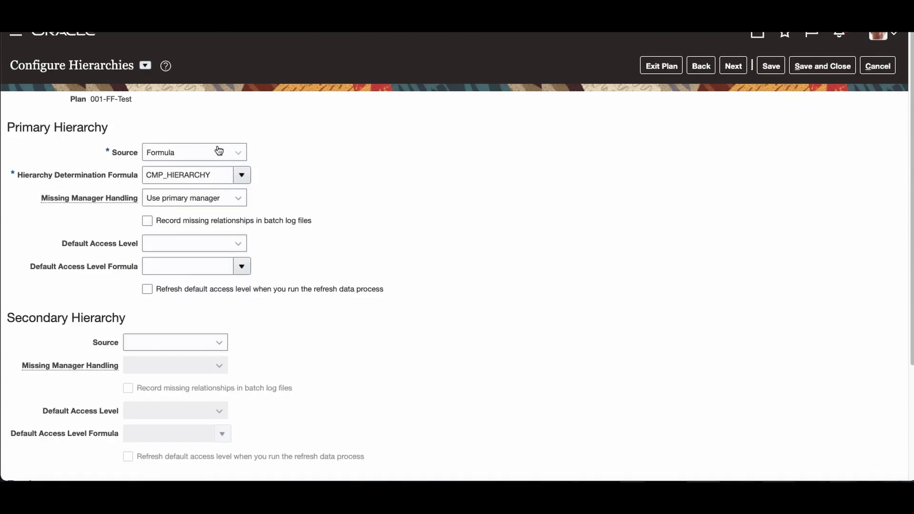
pyautogui.click(224, 157)
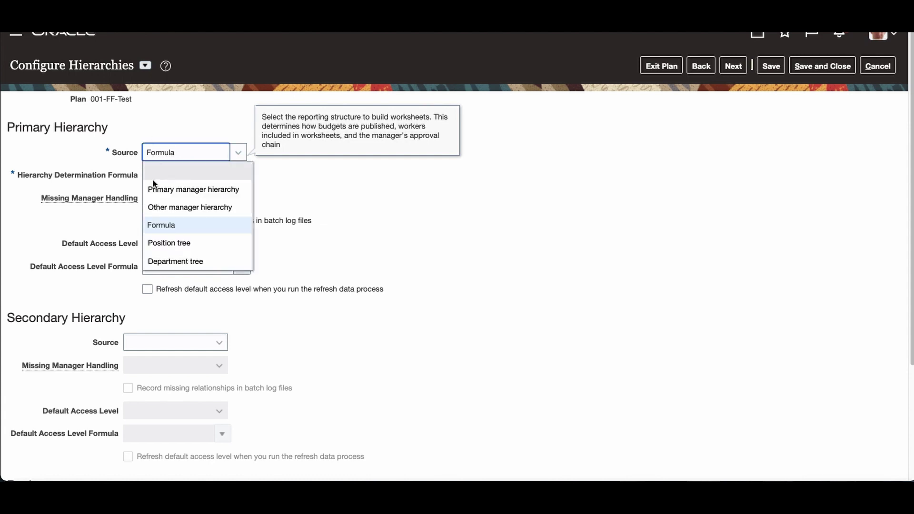
pyautogui.click(179, 225)
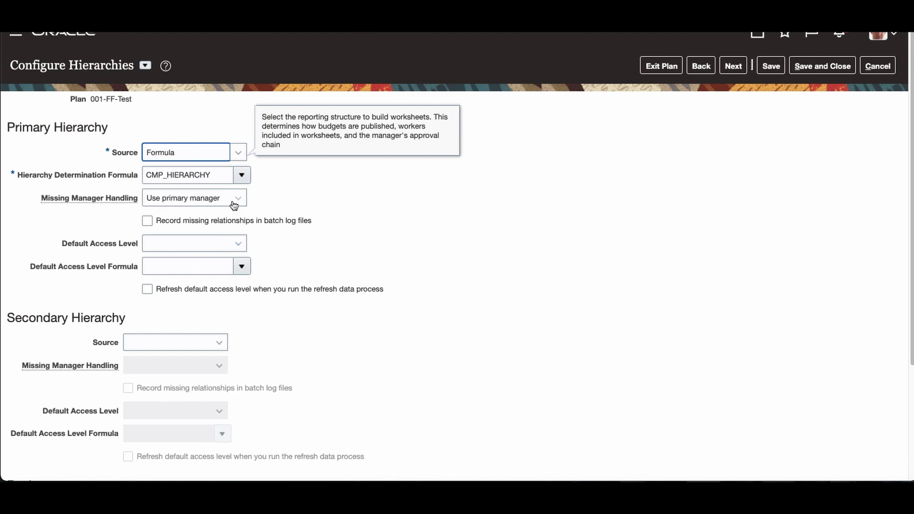
pyautogui.click(242, 175)
pyautogui.click(242, 175)
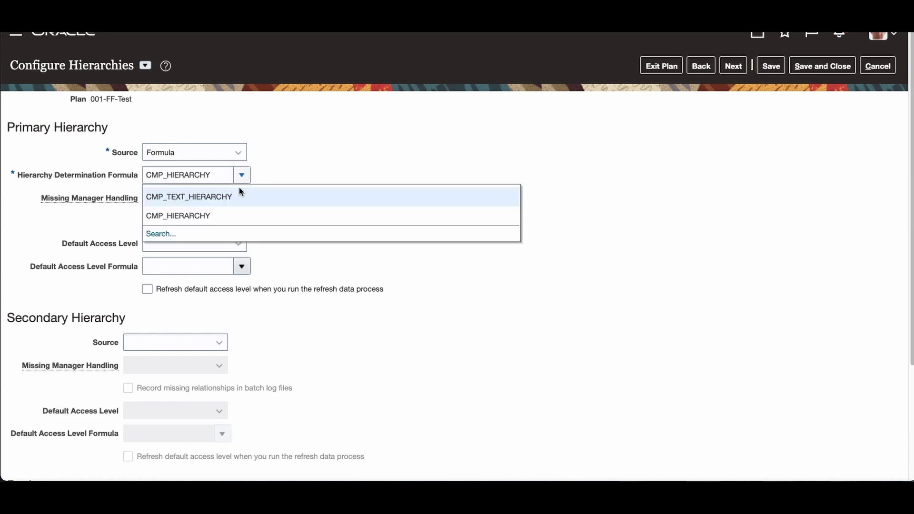
pyautogui.click(197, 216)
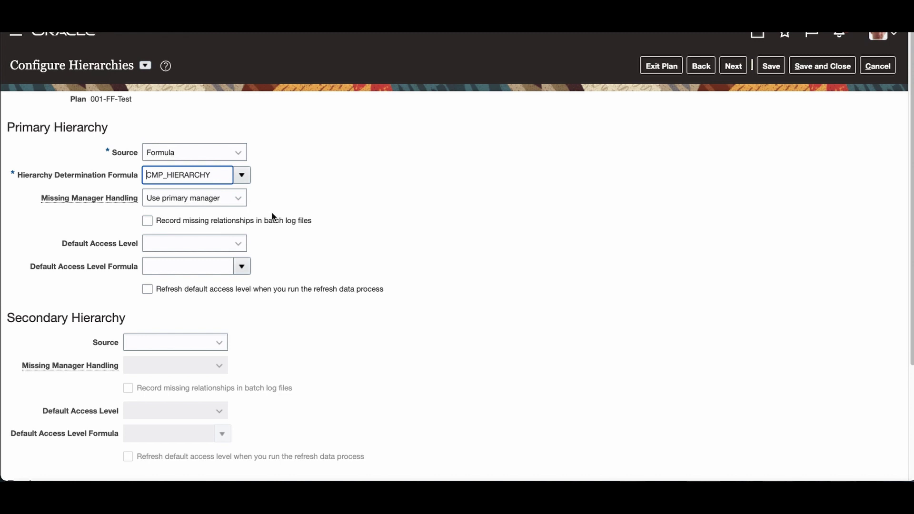
# - Leave the secondary hierarchy source unset and save the hierarchy configuration
pyautogui.click(174, 347)
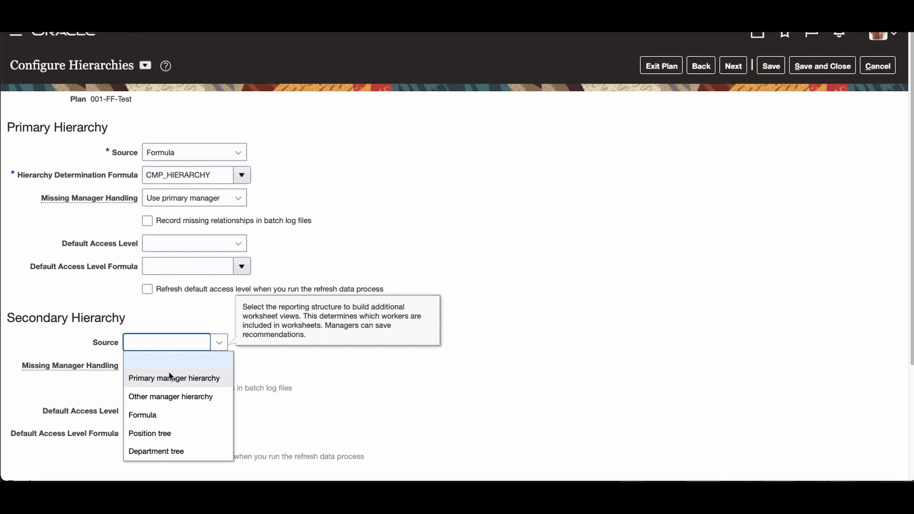
pyautogui.click(167, 310)
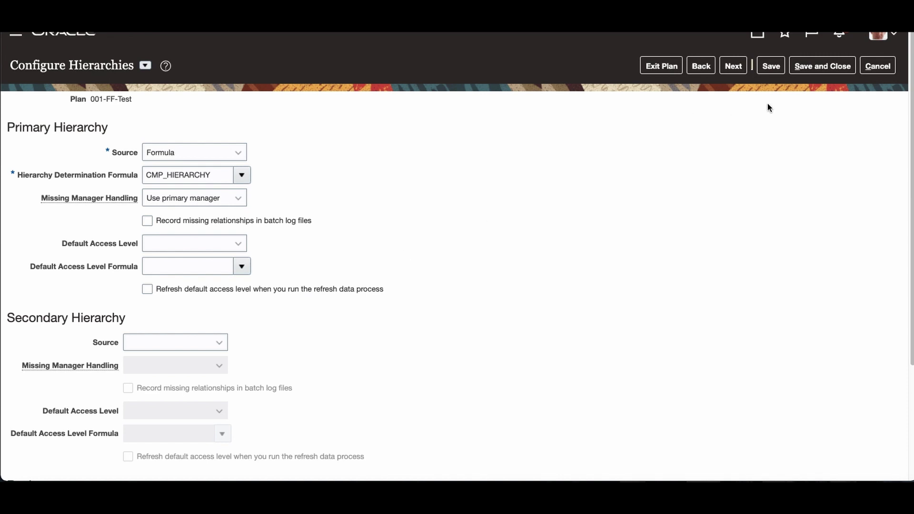
pyautogui.click(772, 70)
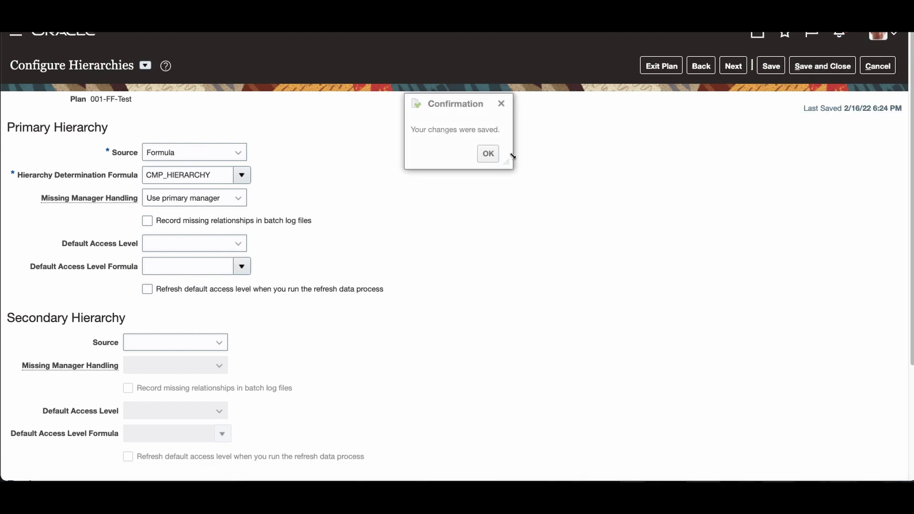
pyautogui.click(489, 153)
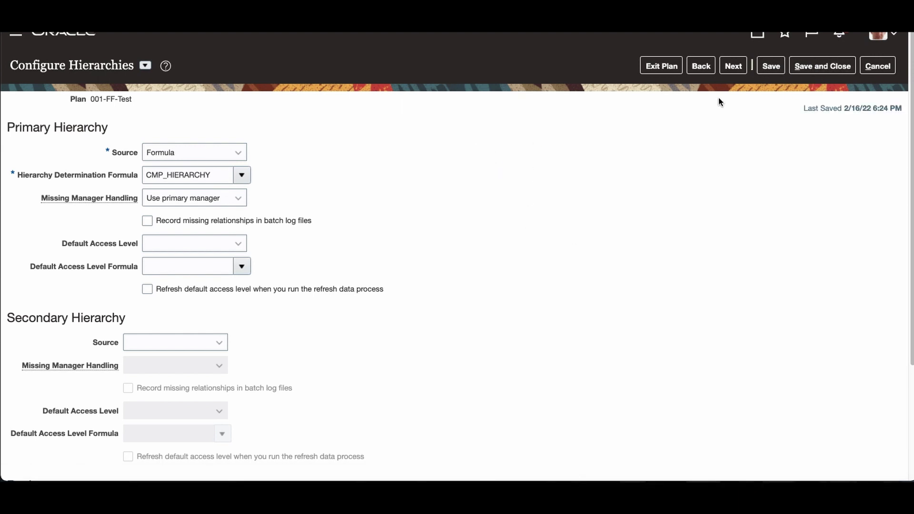
# - Save and close the hierarchy setup, then launch Start Compensation Cycle from Validate Plan
pyautogui.click(800, 67)
pyautogui.scroll(-8, 389, 332)
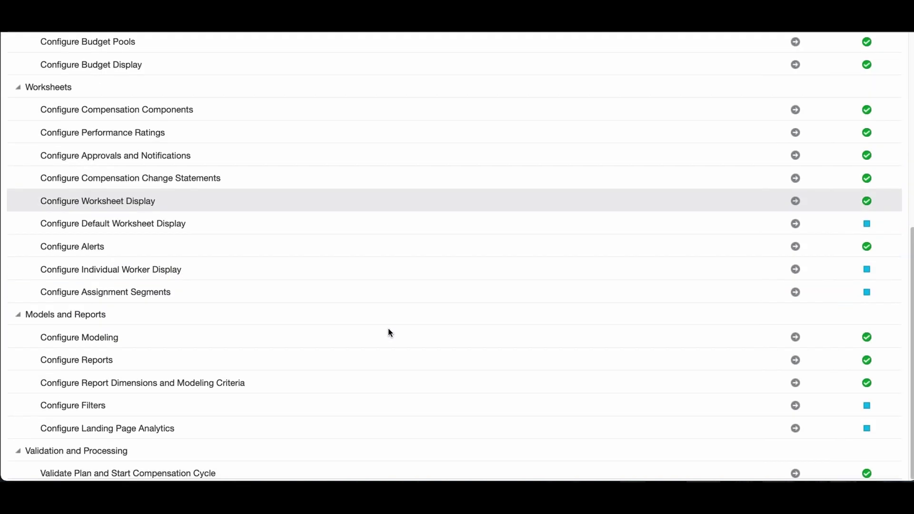
pyautogui.click(796, 475)
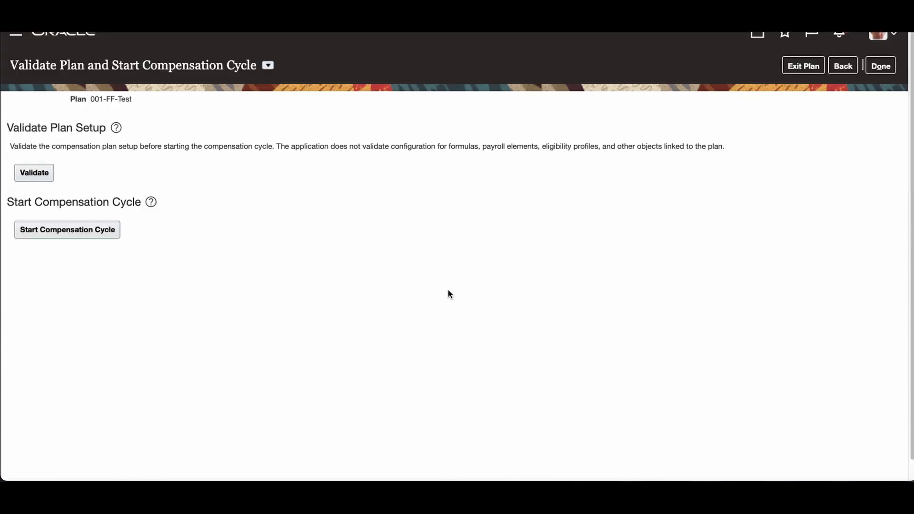
pyautogui.click(73, 236)
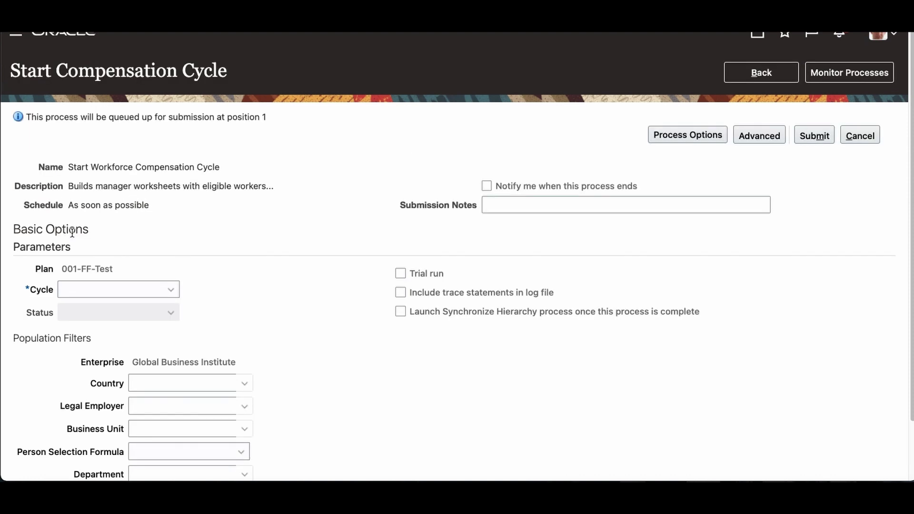
# - Choose the 2012 Review cycle and the ZCMP_CWB CEO as manager hierarchy
pyautogui.click(162, 293)
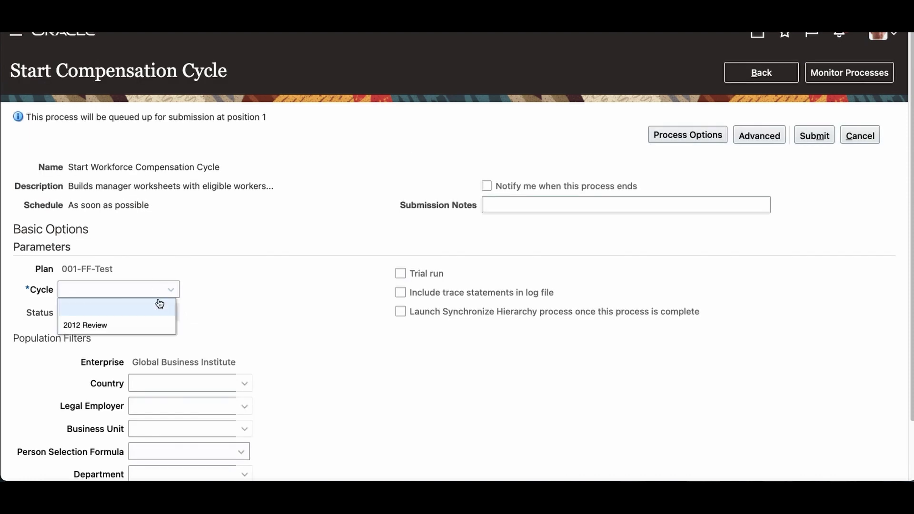
pyautogui.click(117, 326)
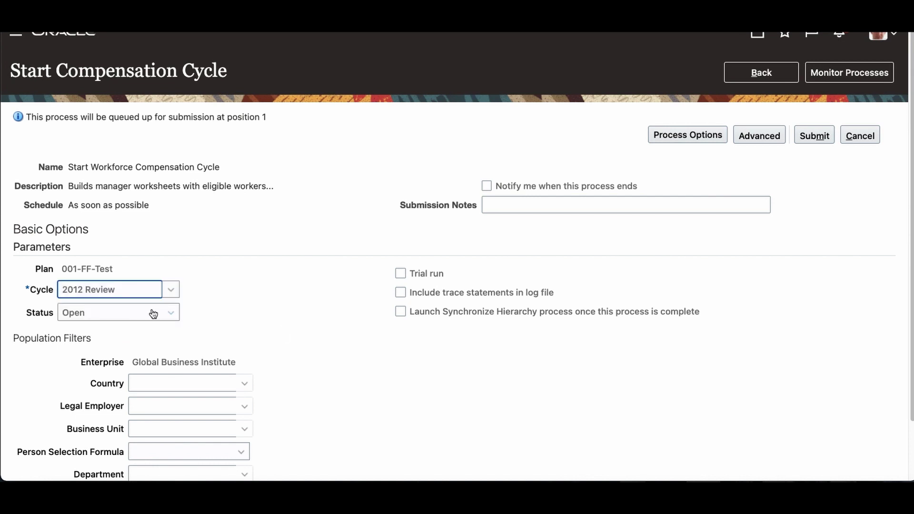
pyautogui.scroll(-2, 345, 350)
pyautogui.click(158, 448)
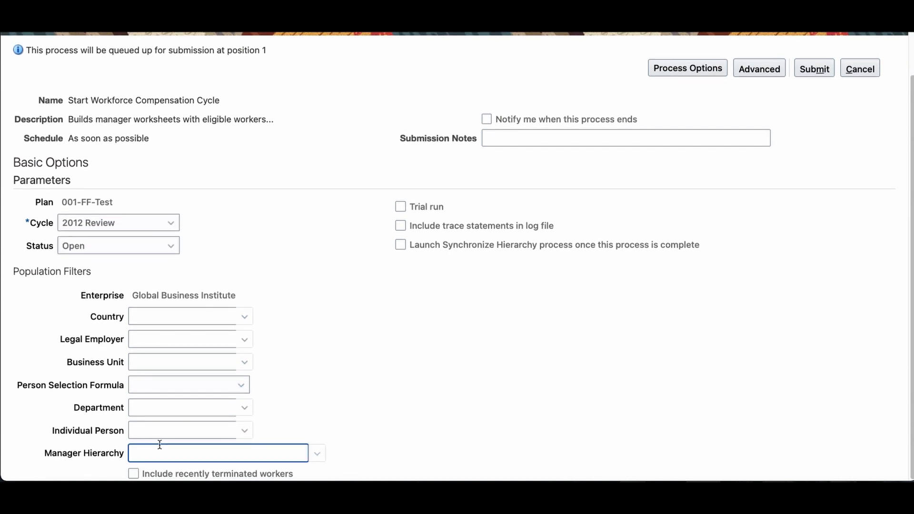
pyautogui.write('ZCMP%')
pyautogui.press('Tab')
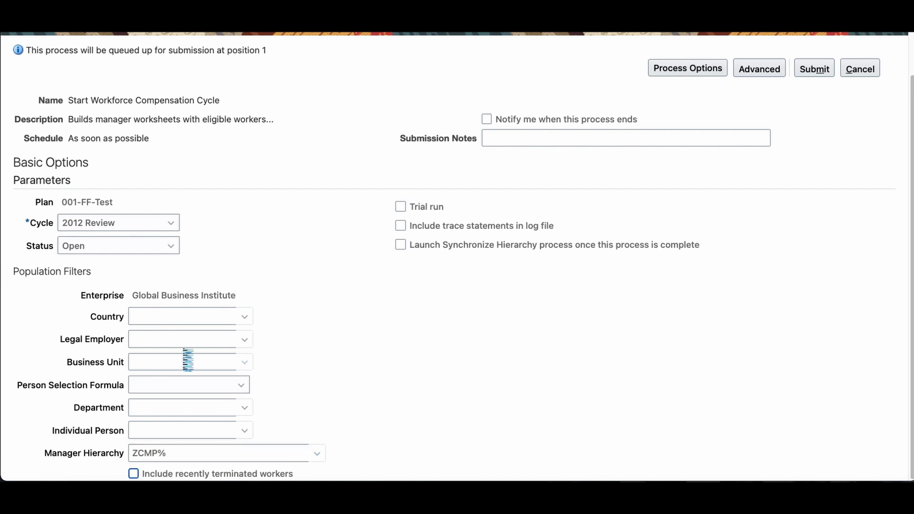
pyautogui.write('ZCMP')
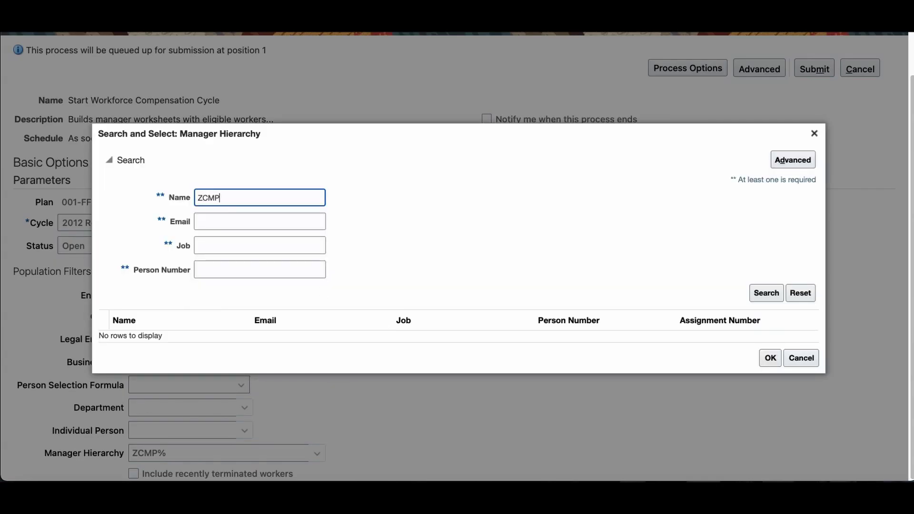
pyautogui.write('%Feder%')
pyautogui.press('Return')
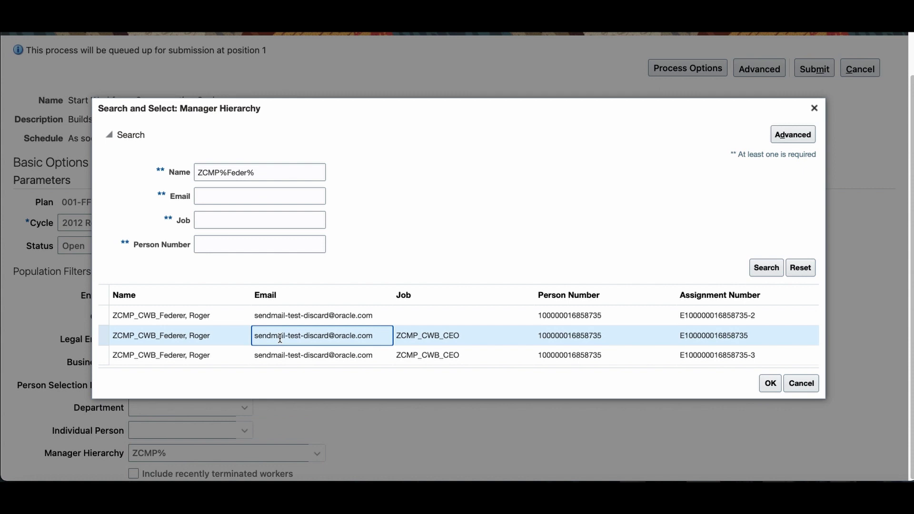
pyautogui.click(762, 388)
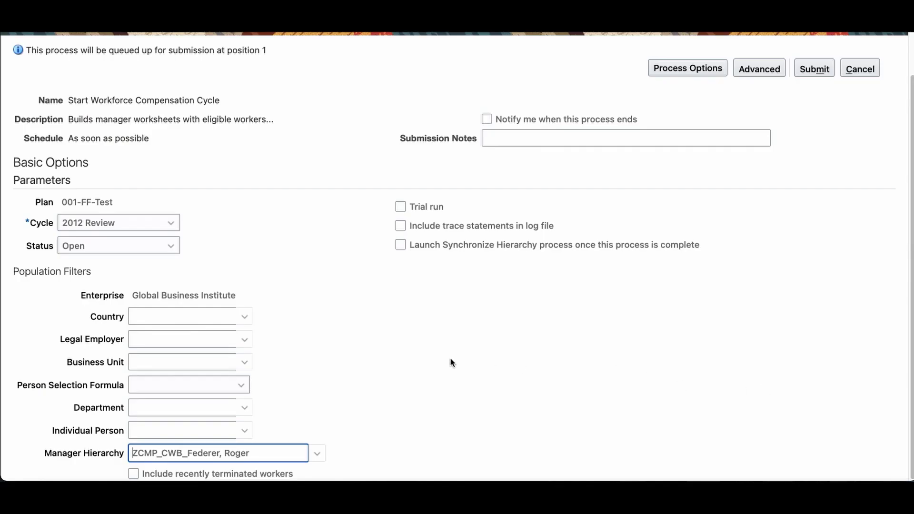
# - Submit the cycle process without reviewing parameters and view scheduled processes as a list
pyautogui.click(810, 74)
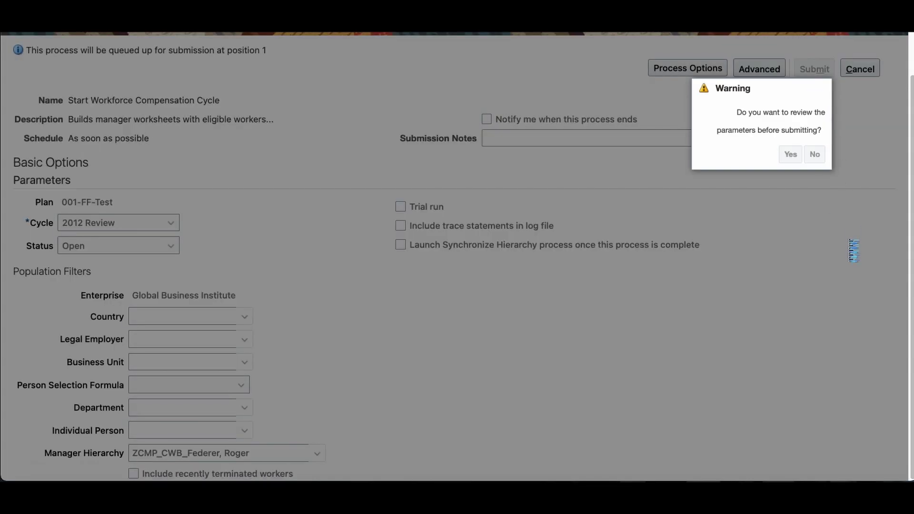
pyautogui.click(816, 156)
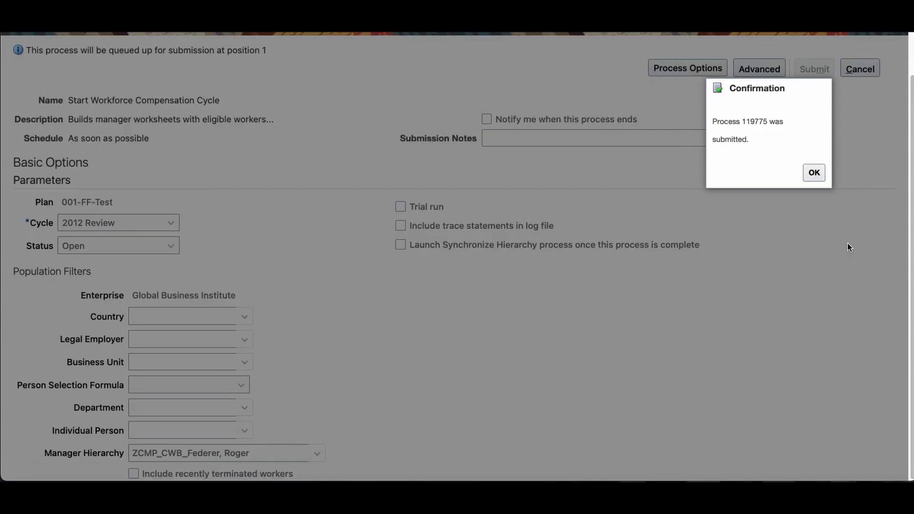
pyautogui.click(810, 172)
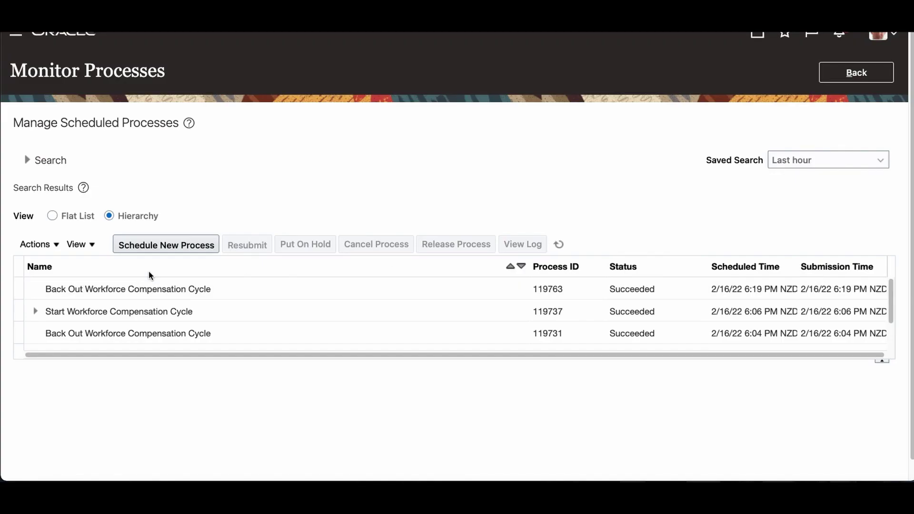
pyautogui.click(52, 216)
# - Show the hierarchy view, expand the latest cycle run, and select subprocess 119776
pyautogui.click(108, 215)
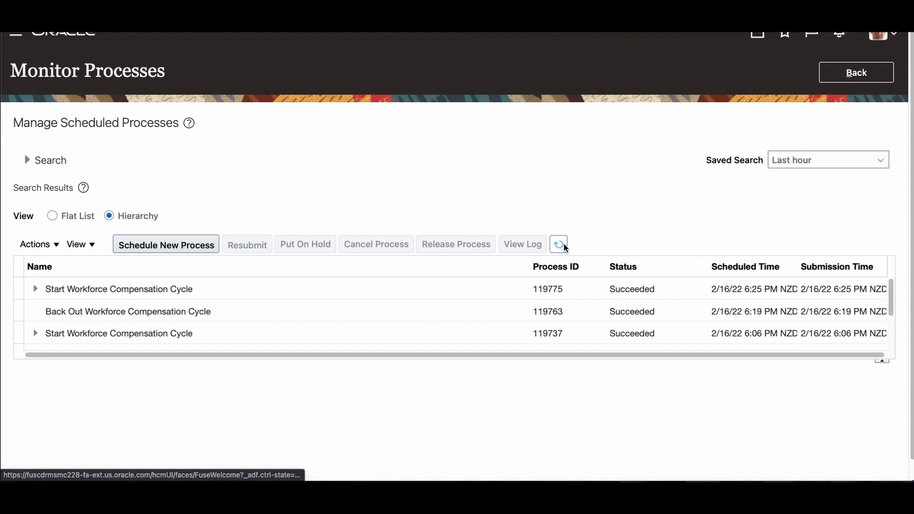
pyautogui.click(35, 289)
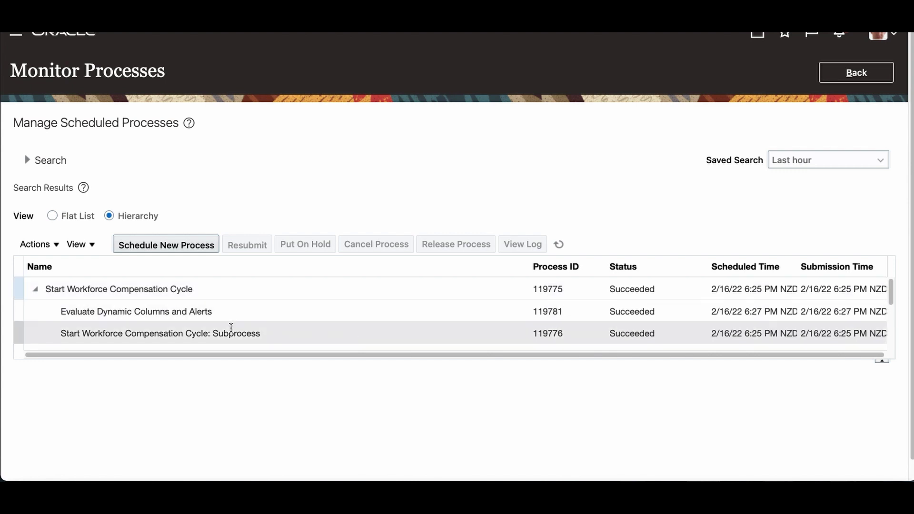
pyautogui.click(218, 334)
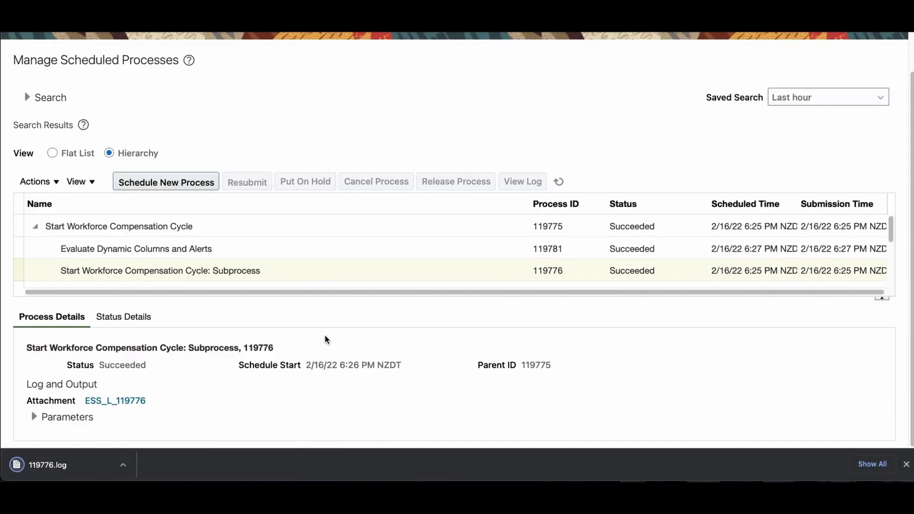
# - Open 119776.log and read the first workers' CMP_HIERARCHY blocks and 'Manager mgr not found' messages
pyautogui.click(65, 463)
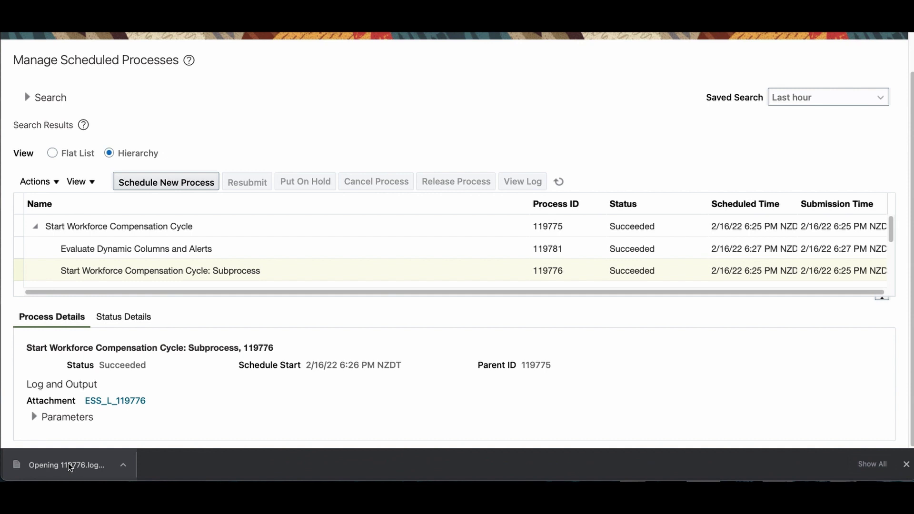
pyautogui.scroll(10, 494, 276)
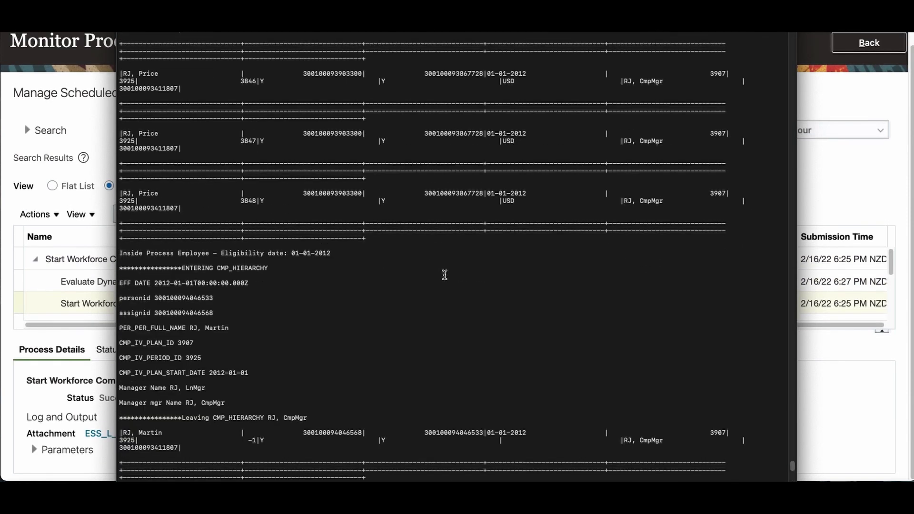
pyautogui.scroll(10, 442, 276)
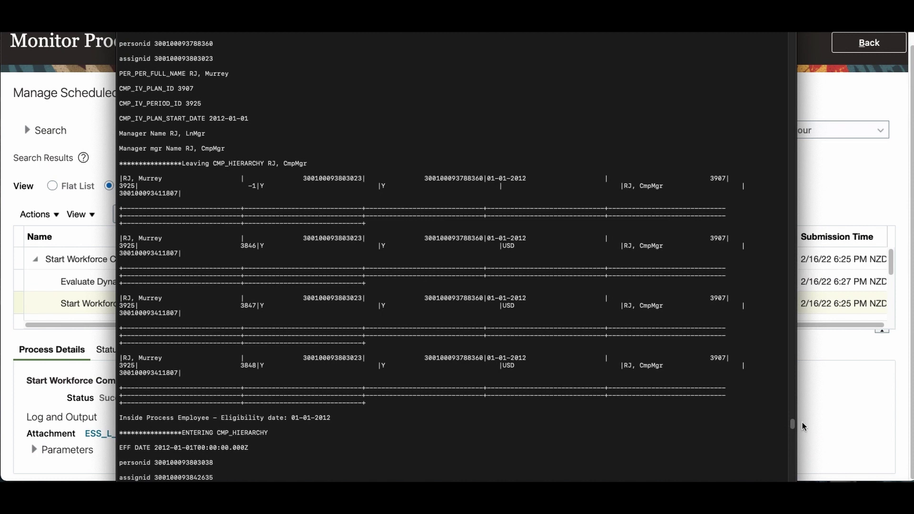
pyautogui.moveTo(792, 425); pyautogui.dragTo(791, 42)
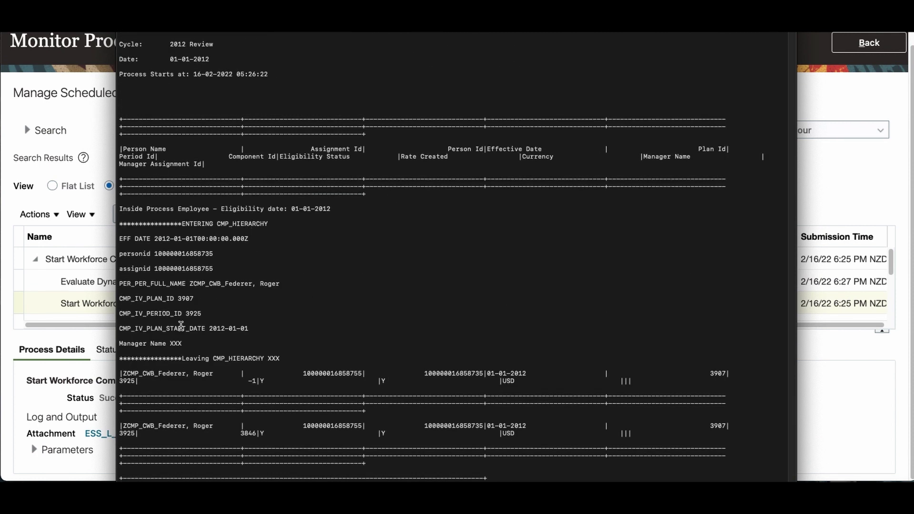
pyautogui.scroll(-3, 254, 289)
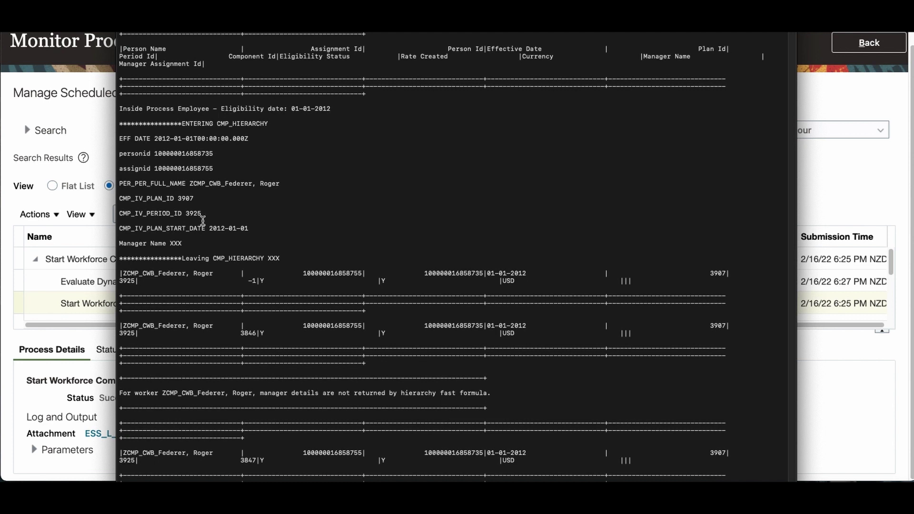
pyautogui.scroll(-3, 326, 278)
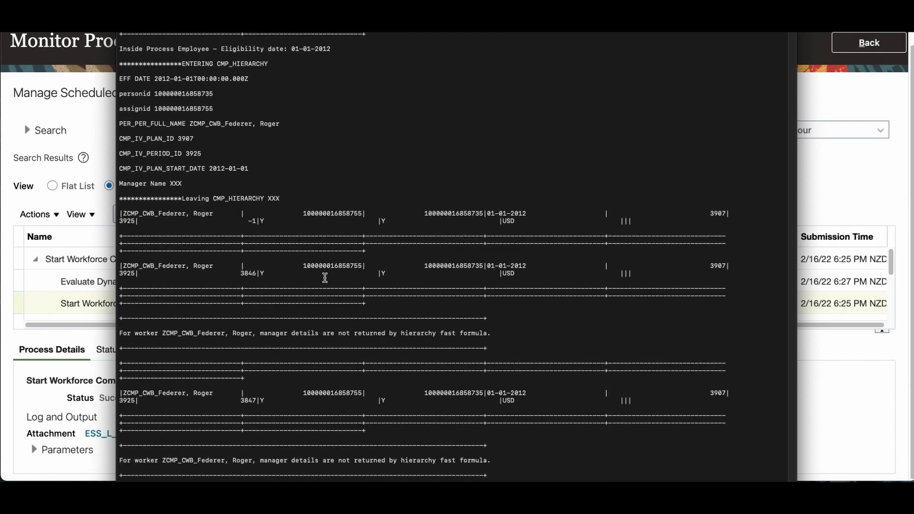
pyautogui.scroll(1, 325, 278)
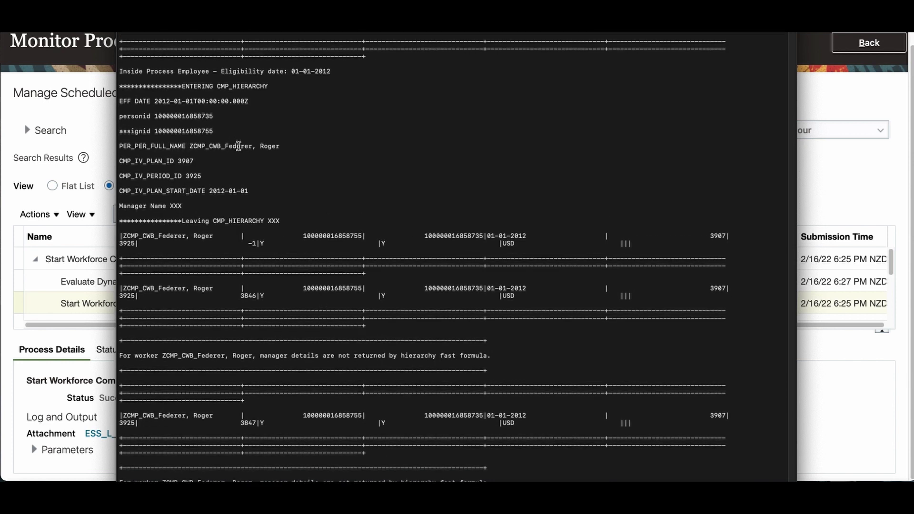
pyautogui.scroll(-4, 240, 148)
pyautogui.scroll(-15, 254, 279)
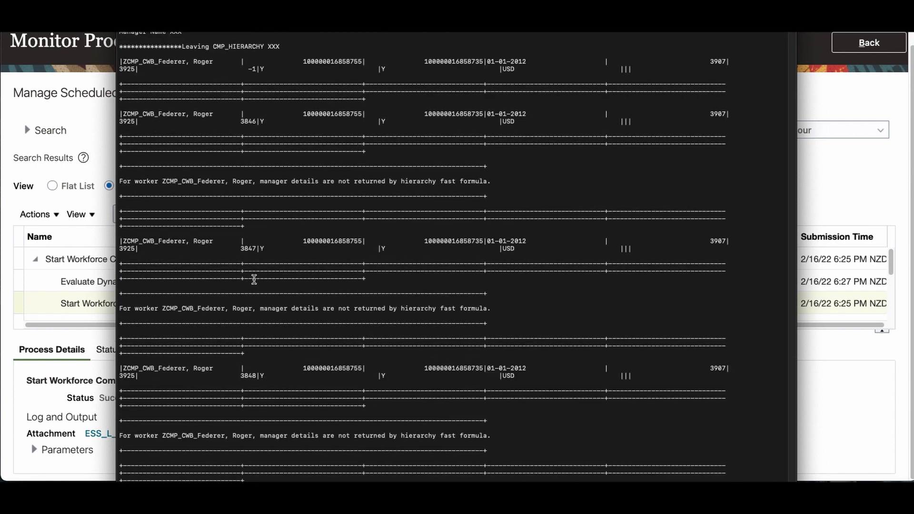
pyautogui.scroll(-3, 267, 381)
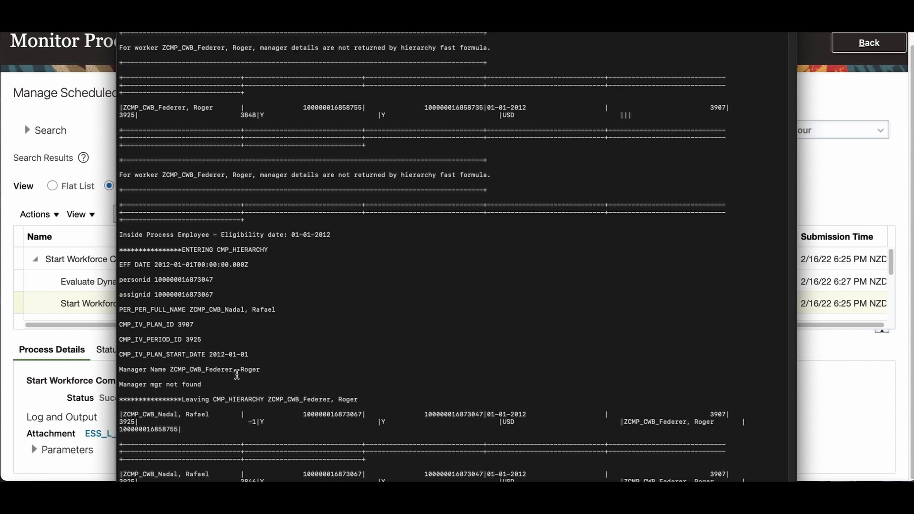
# - Scroll to the later worker blocks, confirm the manager is the compensation manager, then close the log
pyautogui.scroll(-1, 236, 377)
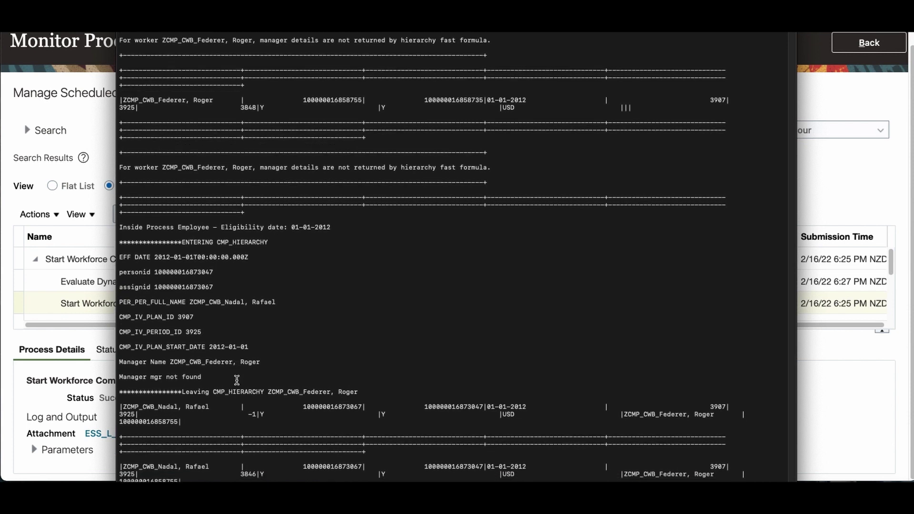
pyautogui.scroll(-3, 225, 384)
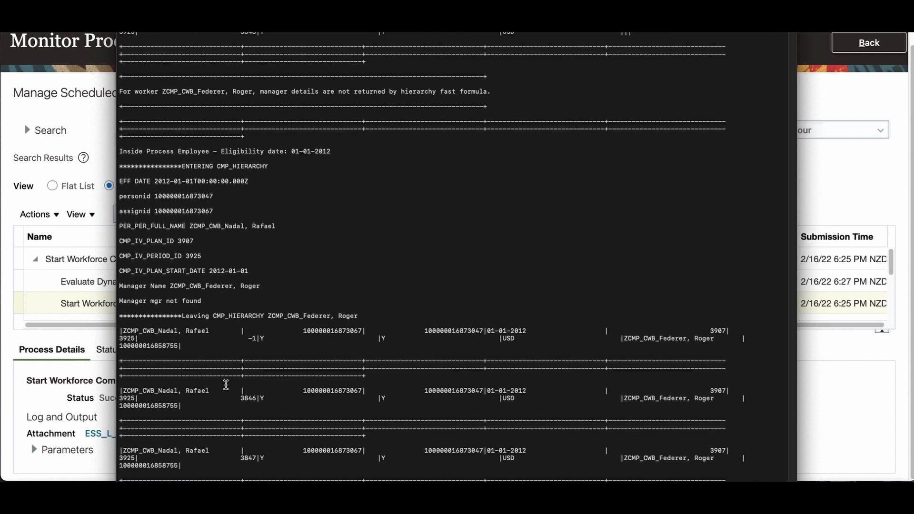
pyautogui.scroll(-12, 225, 384)
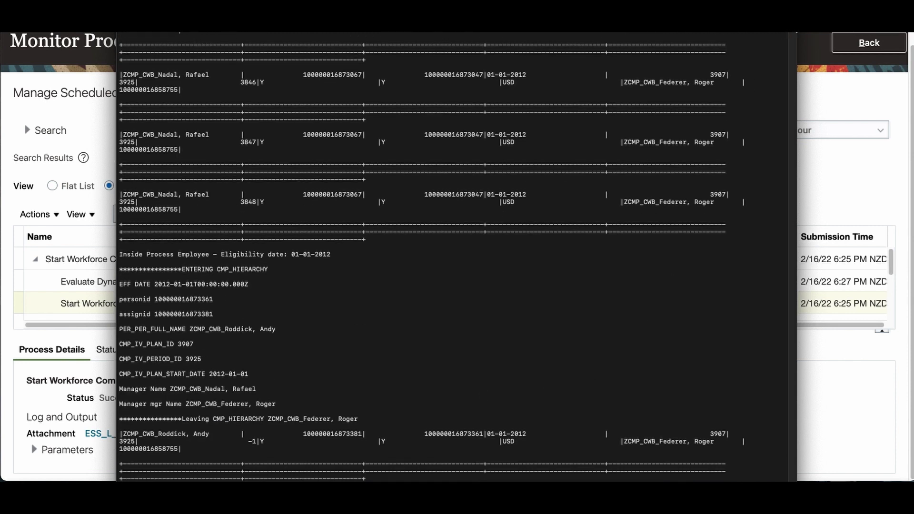
pyautogui.scroll(-20, 421, 258)
pyautogui.scroll(10, 422, 257)
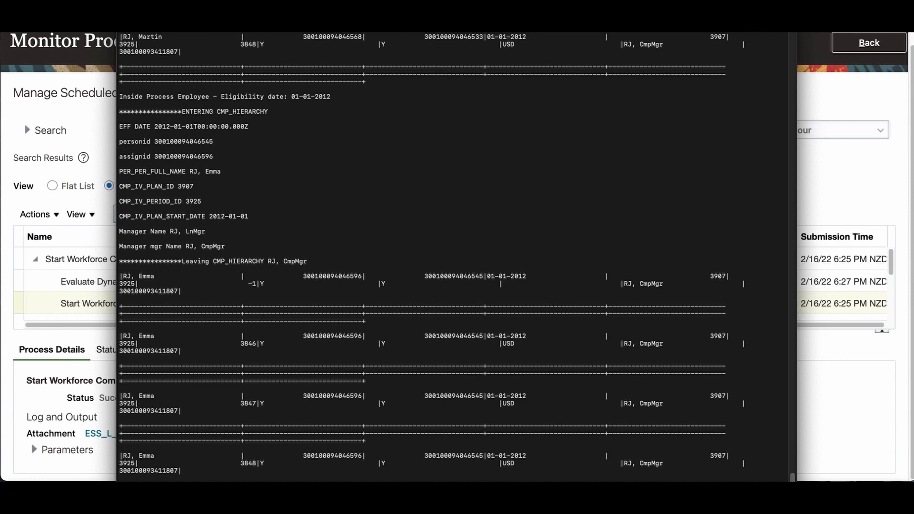
pyautogui.press('super+w')
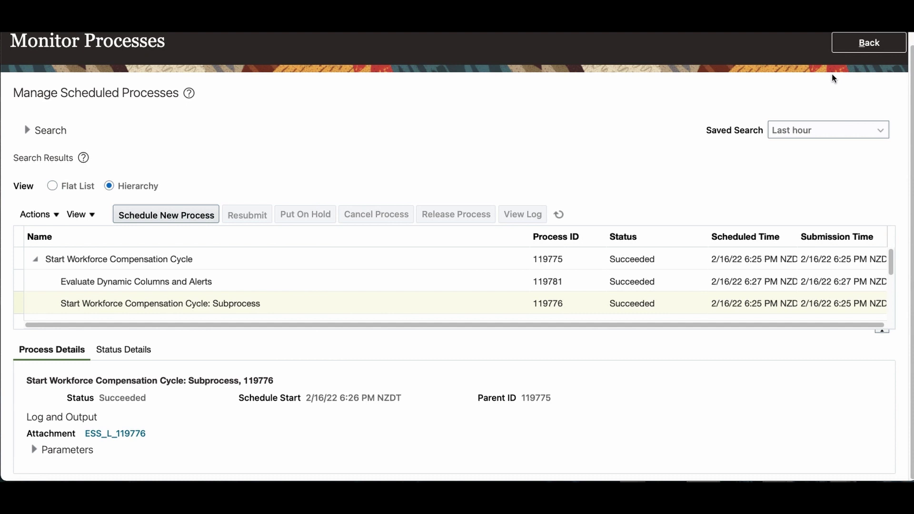
# - Act as proxy manager for the compensation manager on the 001-FF-Test 2012 Review plan
pyautogui.click(853, 44)
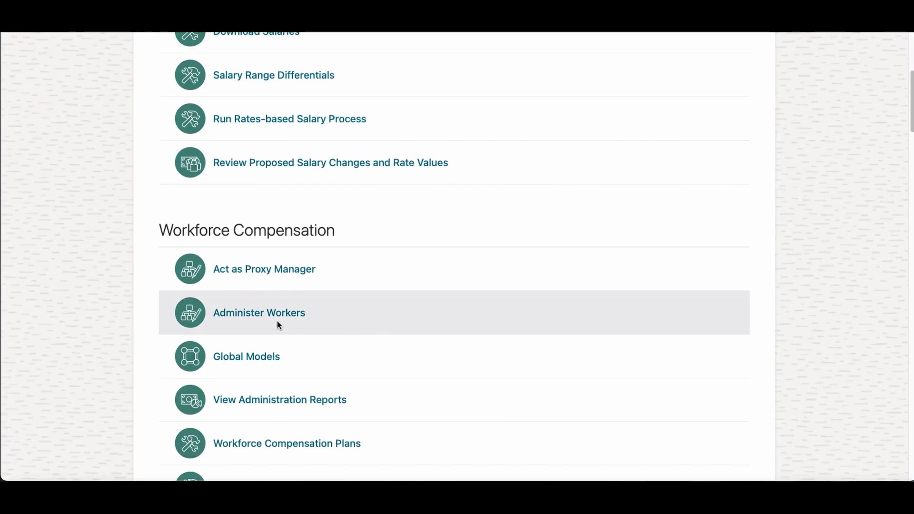
pyautogui.click(292, 269)
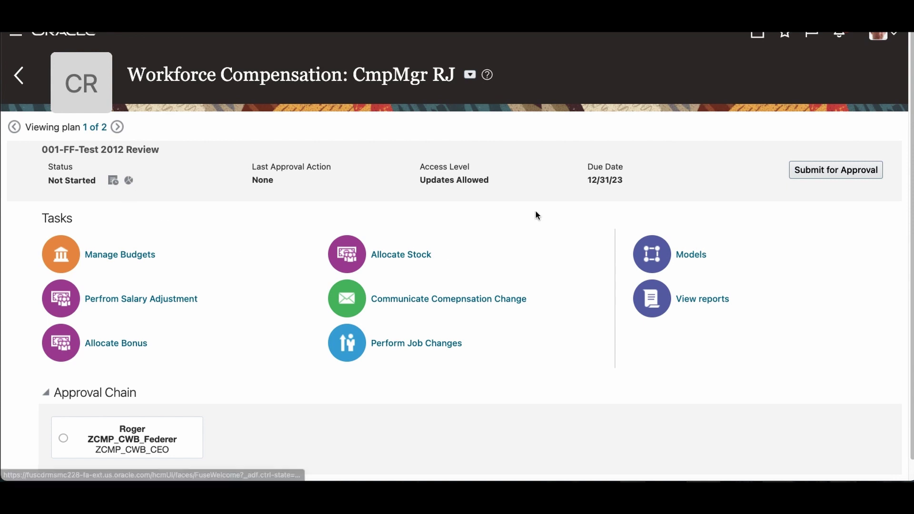
pyautogui.click(469, 75)
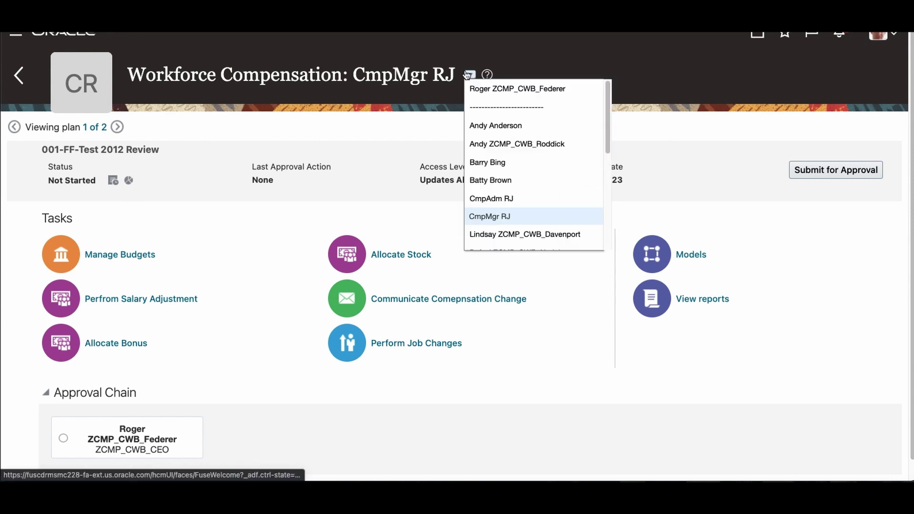
pyautogui.click(519, 216)
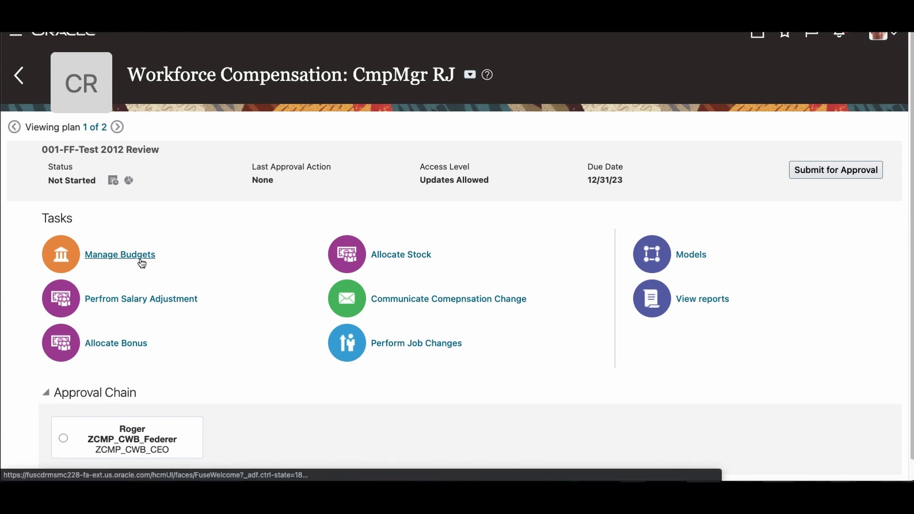
# - Open Allocate Bonus and go to page 2 to see workers 11–16
pyautogui.click(139, 345)
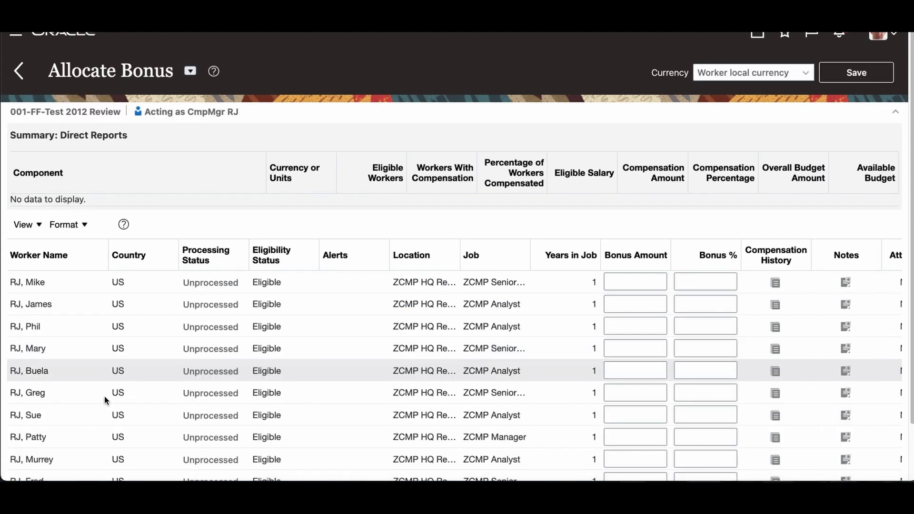
pyautogui.scroll(-2, 82, 348)
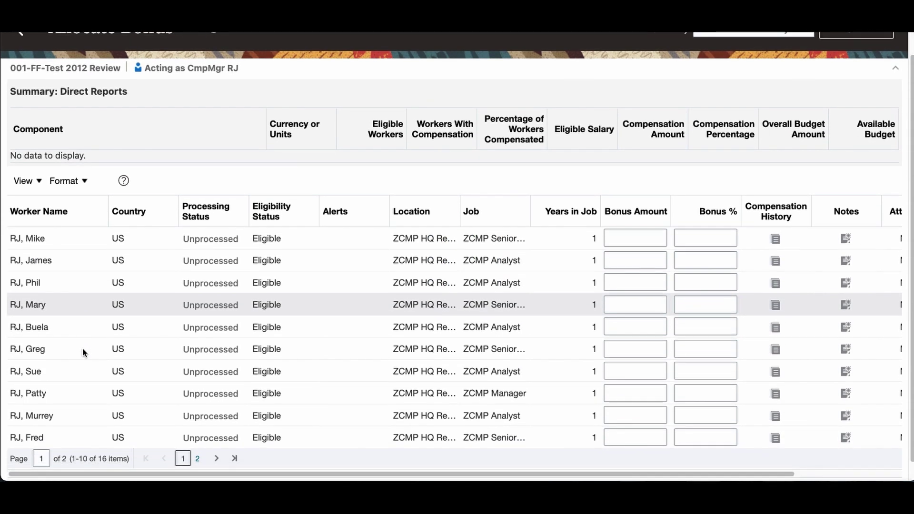
pyautogui.scroll(-1, 71, 425)
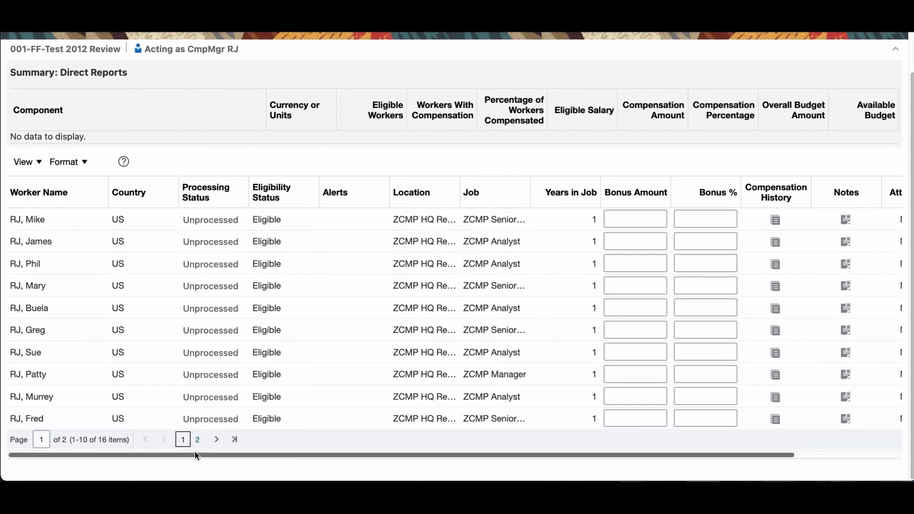
pyautogui.click(198, 440)
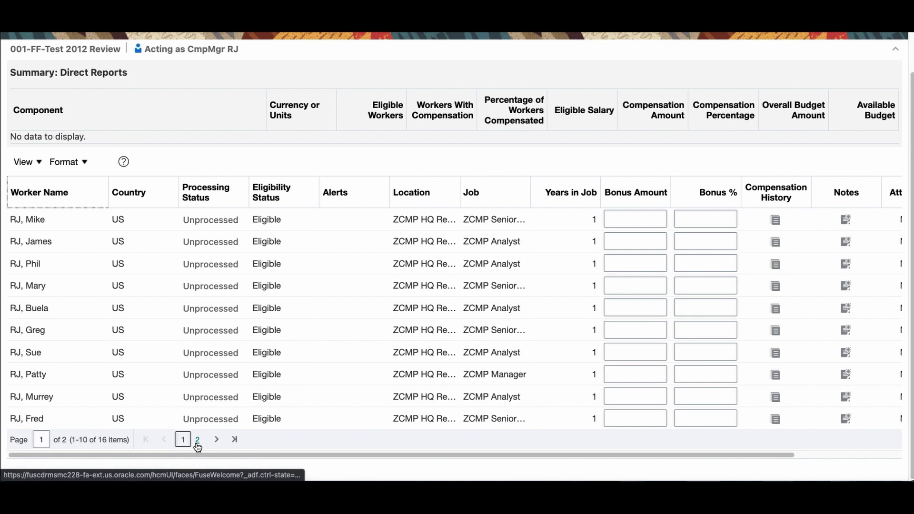